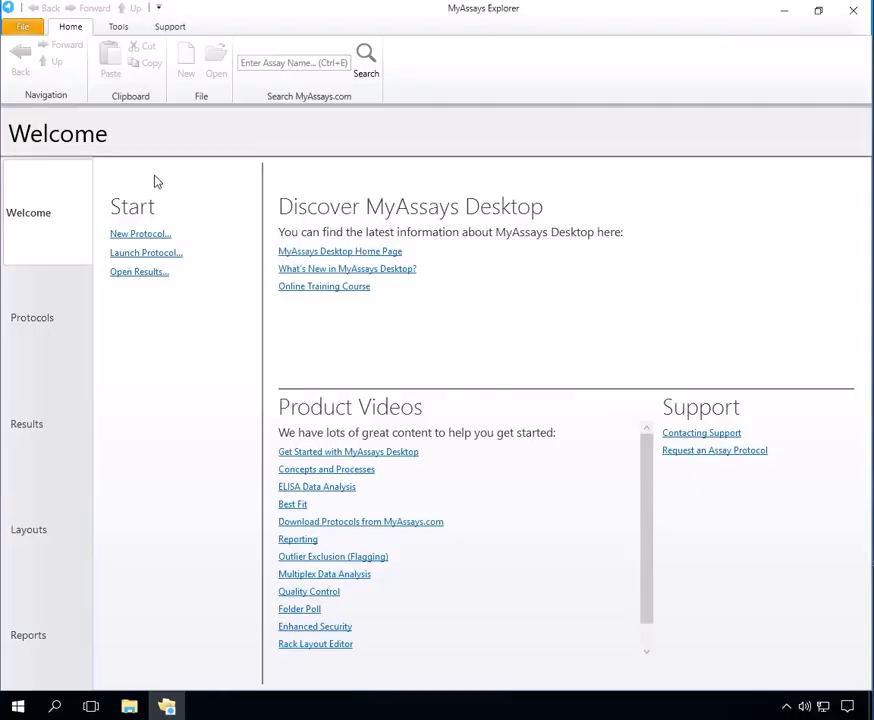
# Step: Launch Enable Security from the Tools tab and set Enhanced Security to On
pyautogui.click(118, 26)
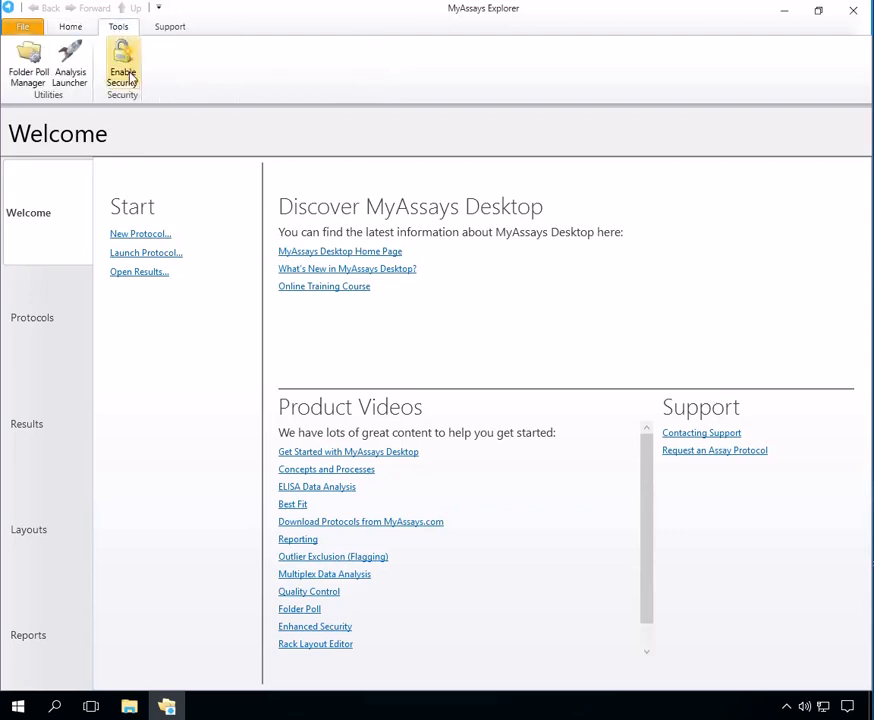
pyautogui.click(124, 70)
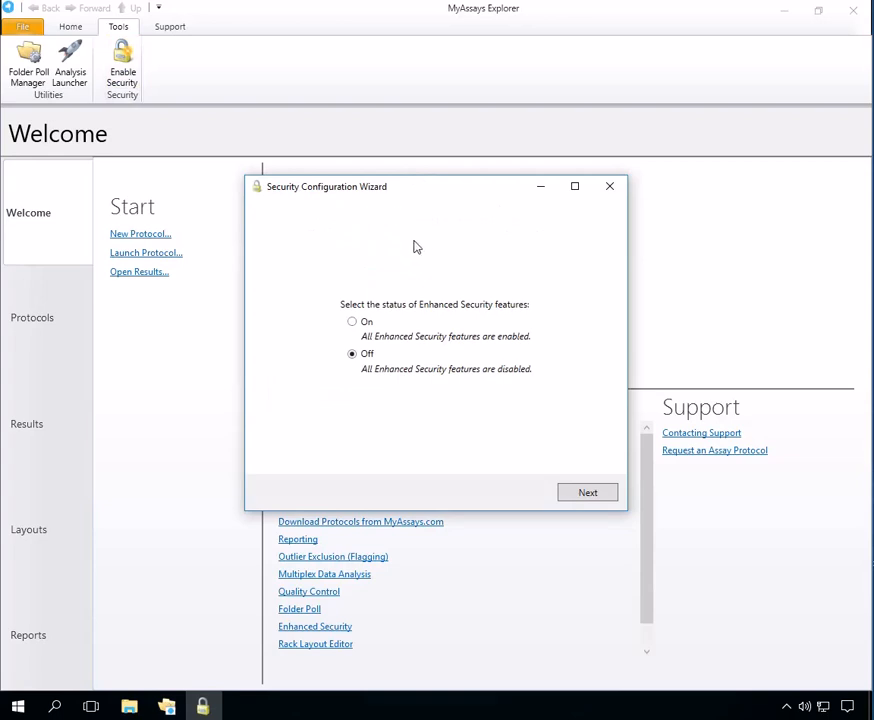
pyautogui.click(352, 322)
pyautogui.click(594, 497)
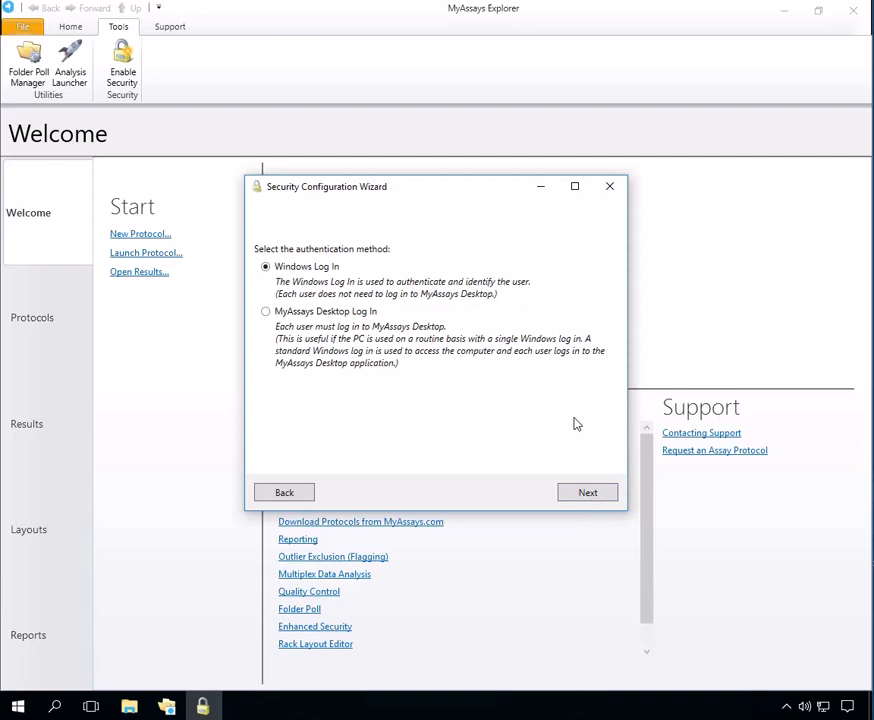
# Step: Choose MyAssays Desktop Log In and change the Windows log-in account from LabUser to WizUser
pyautogui.click(318, 315)
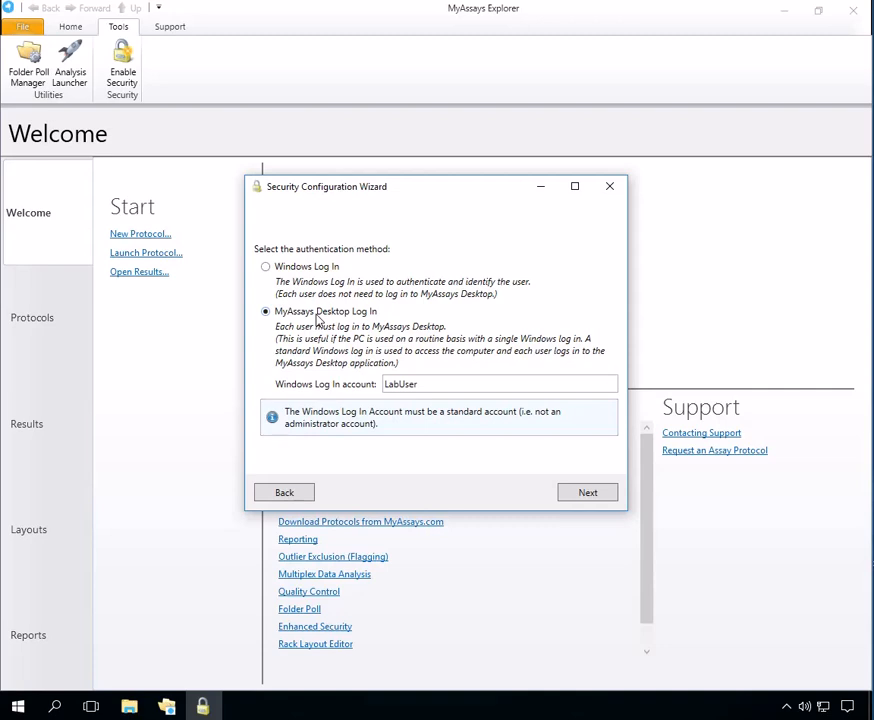
pyautogui.moveTo(445, 384); pyautogui.dragTo(380, 388)
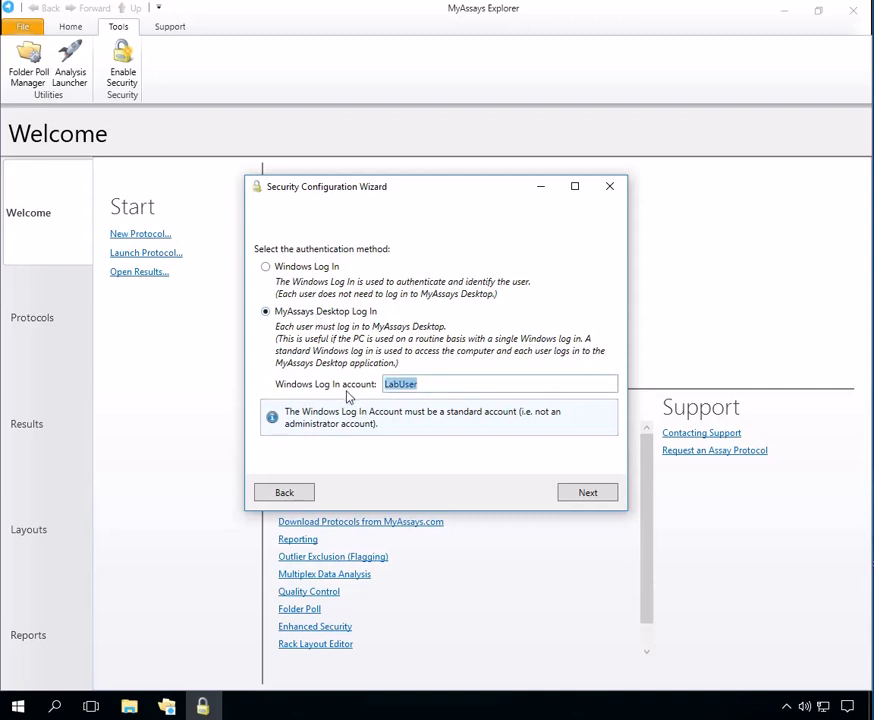
pyautogui.write('WizUser')
pyautogui.click(586, 492)
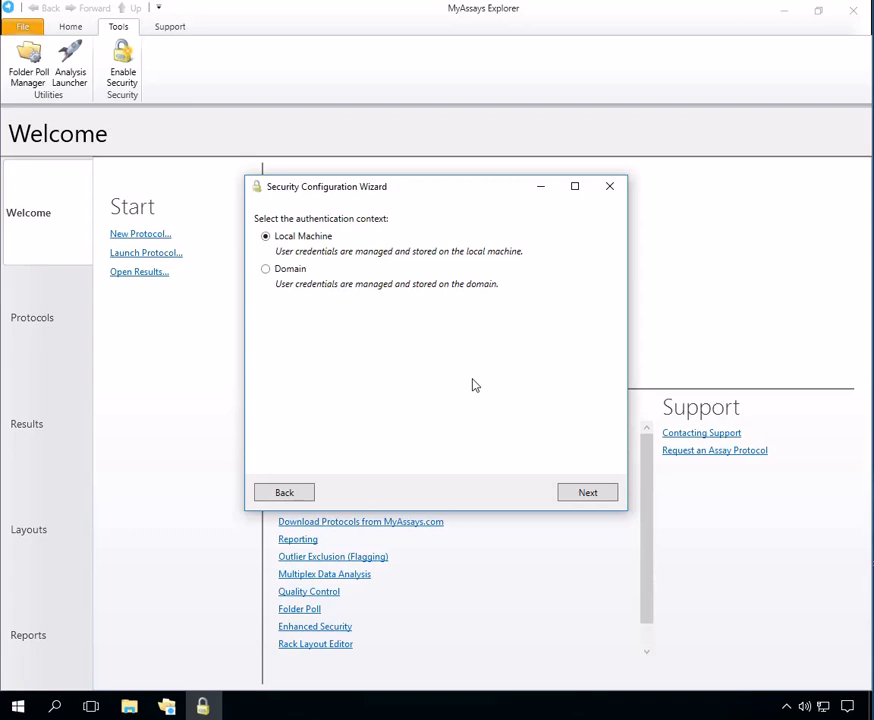
# Step: Keep the Local Machine context and rename the user group to WizUsers
pyautogui.click(587, 492)
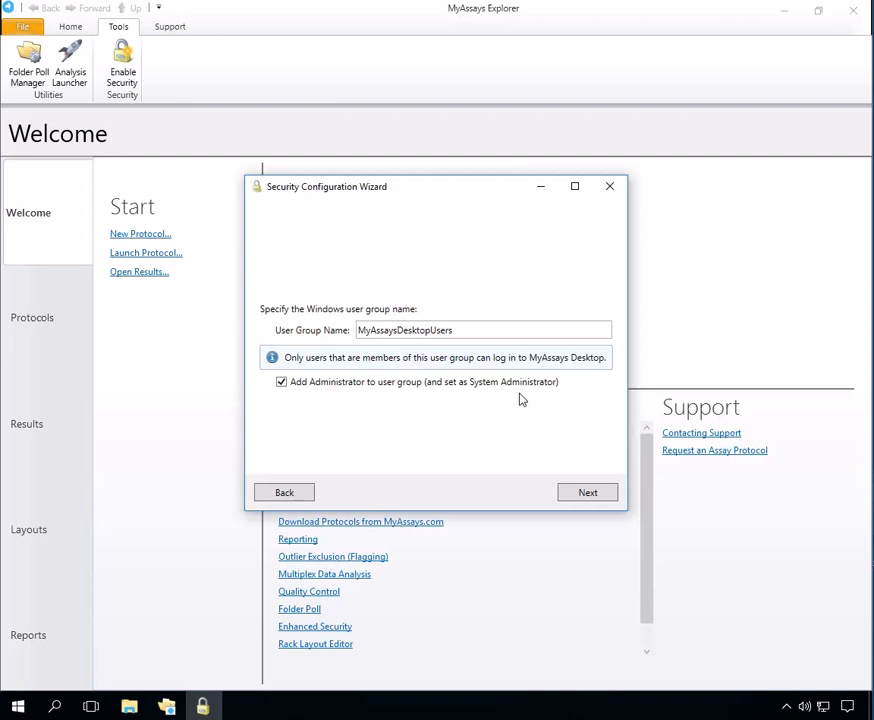
pyautogui.doubleClick(390, 332)
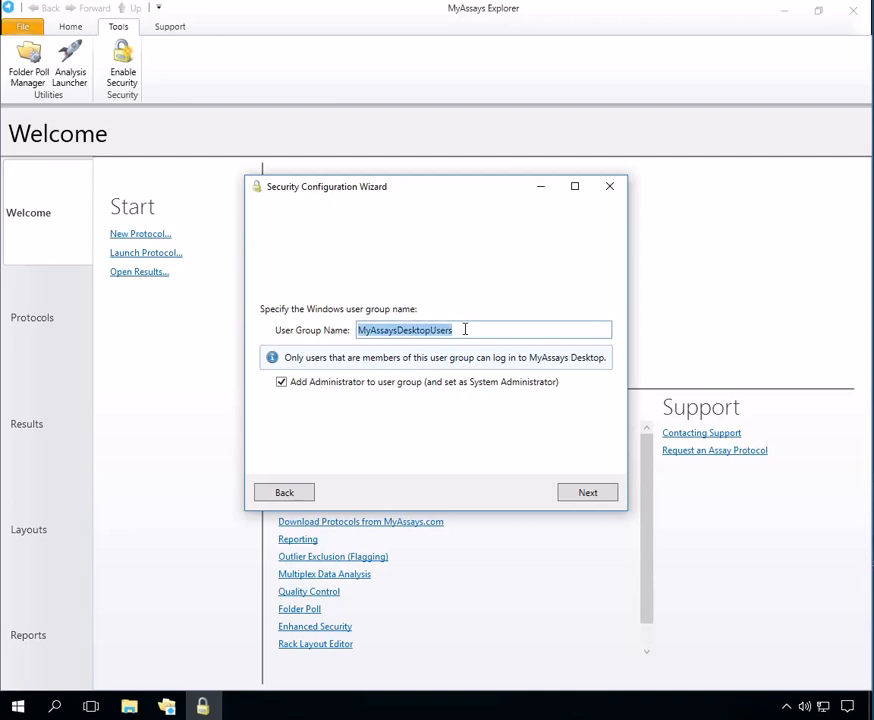
pyautogui.write('WizUsers')
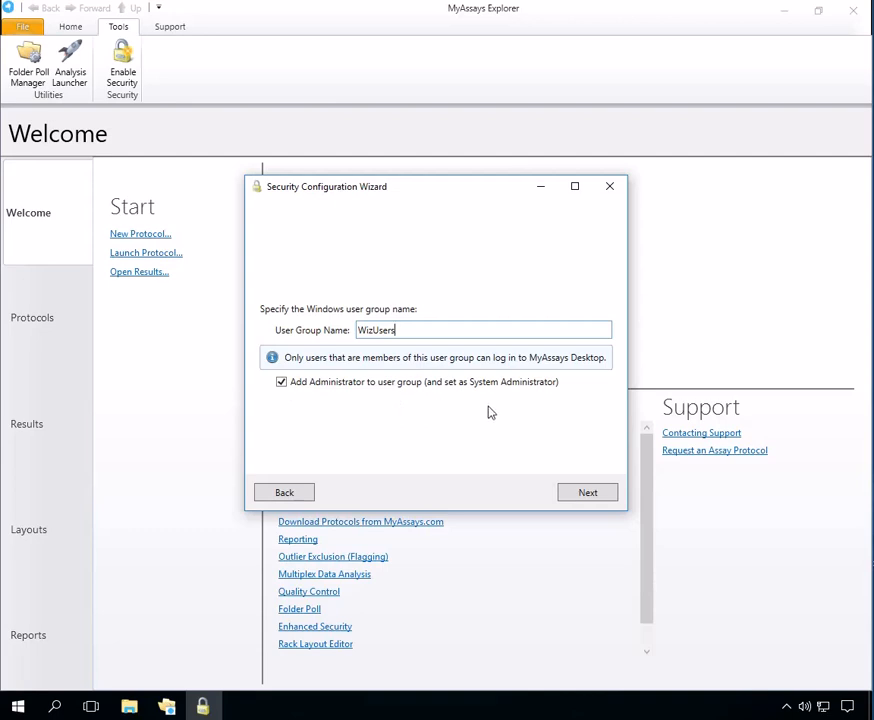
pyautogui.click(589, 492)
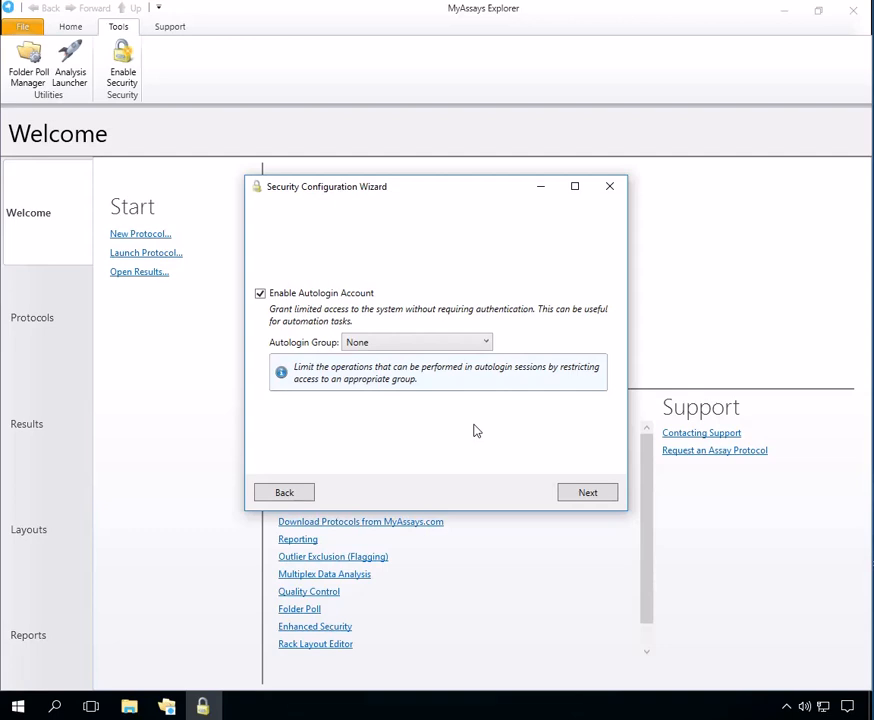
# Step: Set the Autologin Group dropdown to Run and Review Only
pyautogui.click(475, 343)
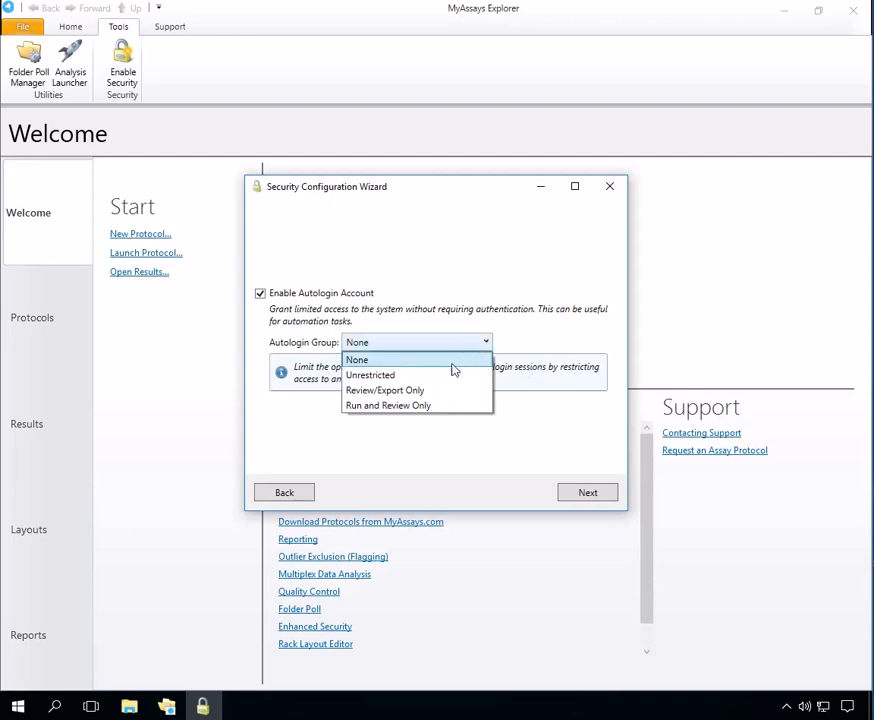
pyautogui.click(412, 406)
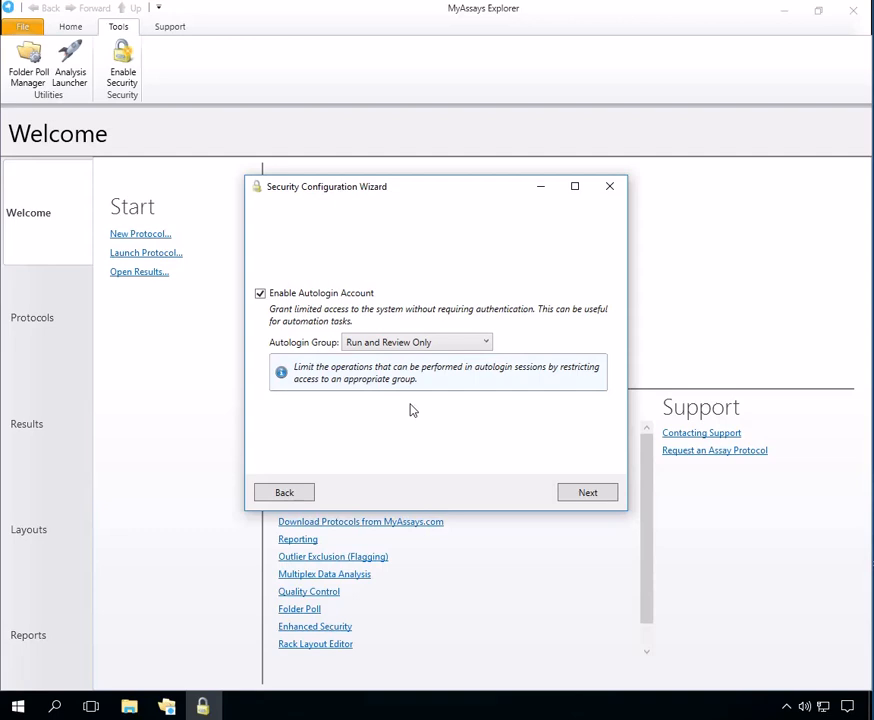
pyautogui.click(583, 493)
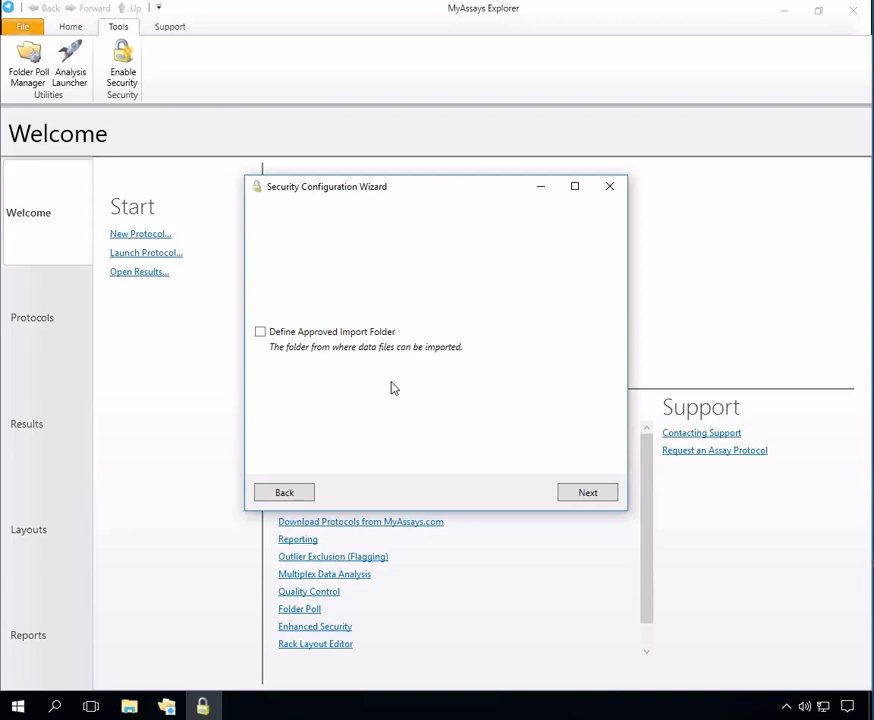
# Step: Enable Define Approved Import Folder and paste C:\programdata\wizard2 as the folder path
pyautogui.click(377, 332)
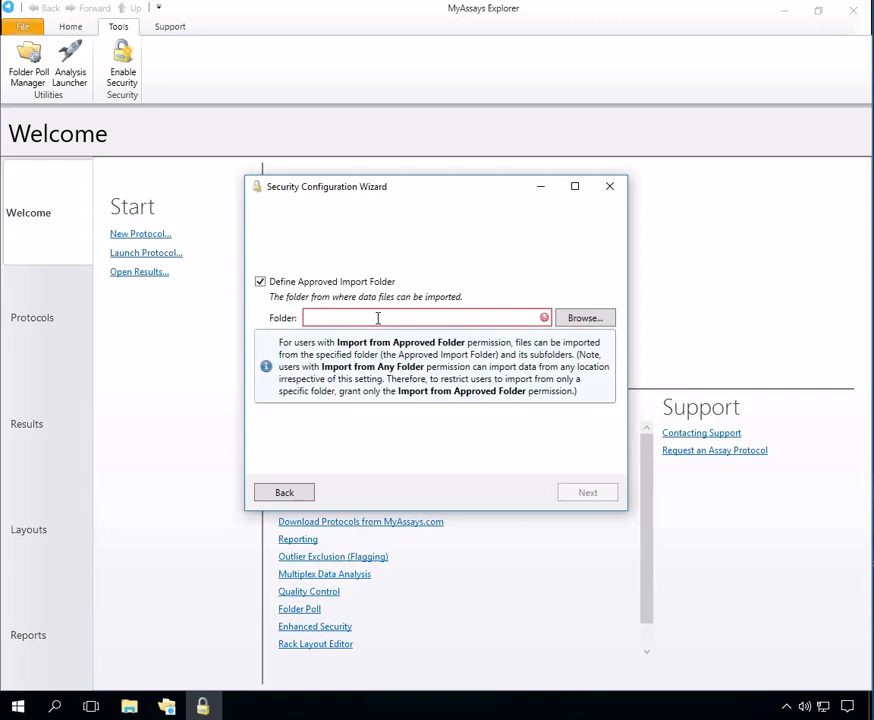
pyautogui.write('C:\\programdata\\wizard2')
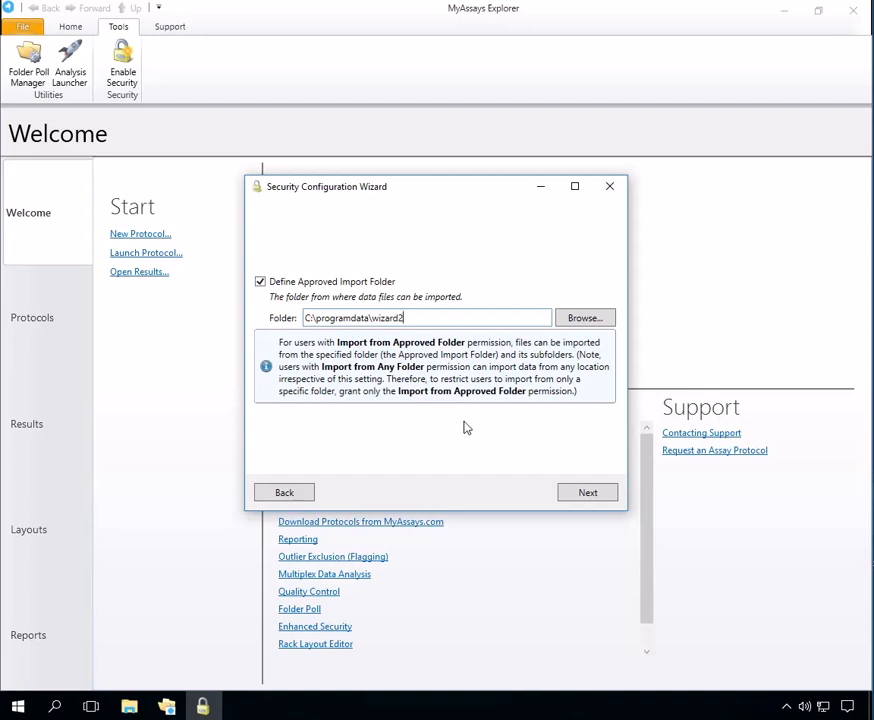
pyautogui.click(589, 494)
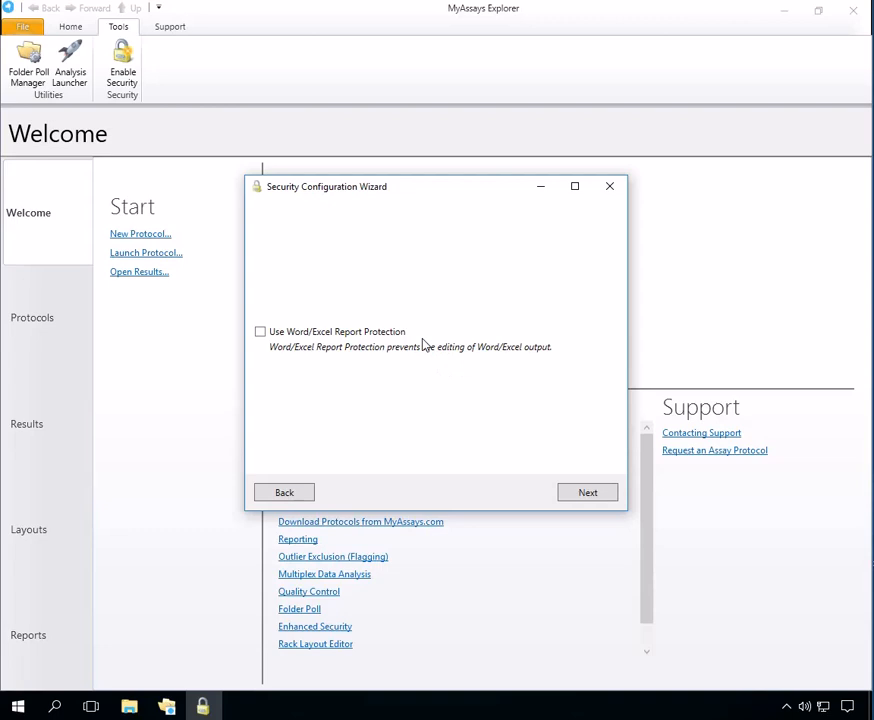
# Step: Enable Word/Excel report protection with Word protection set to Only Results
pyautogui.click(376, 333)
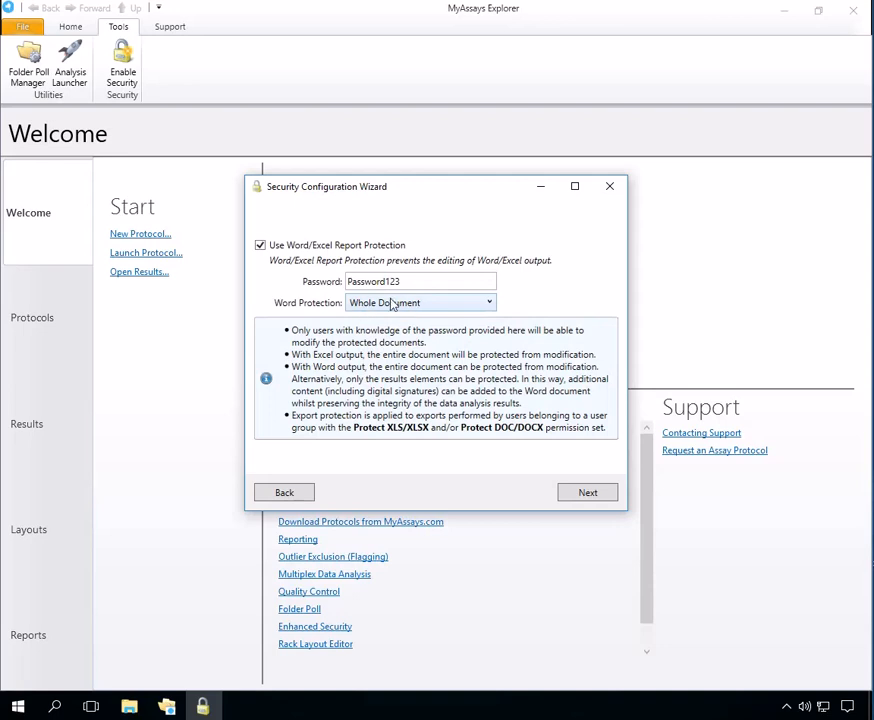
pyautogui.click(440, 305)
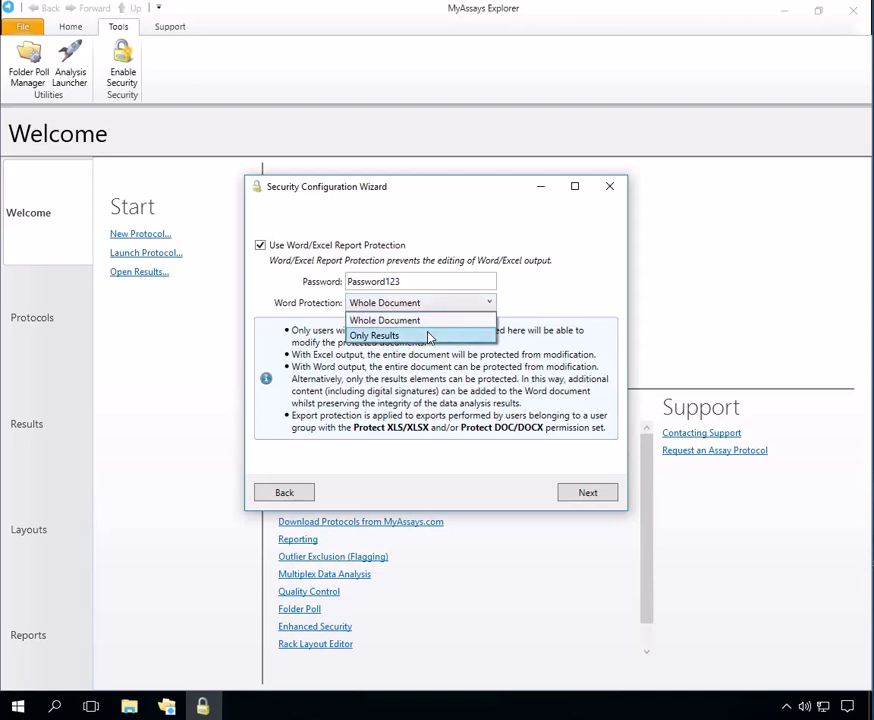
pyautogui.click(429, 336)
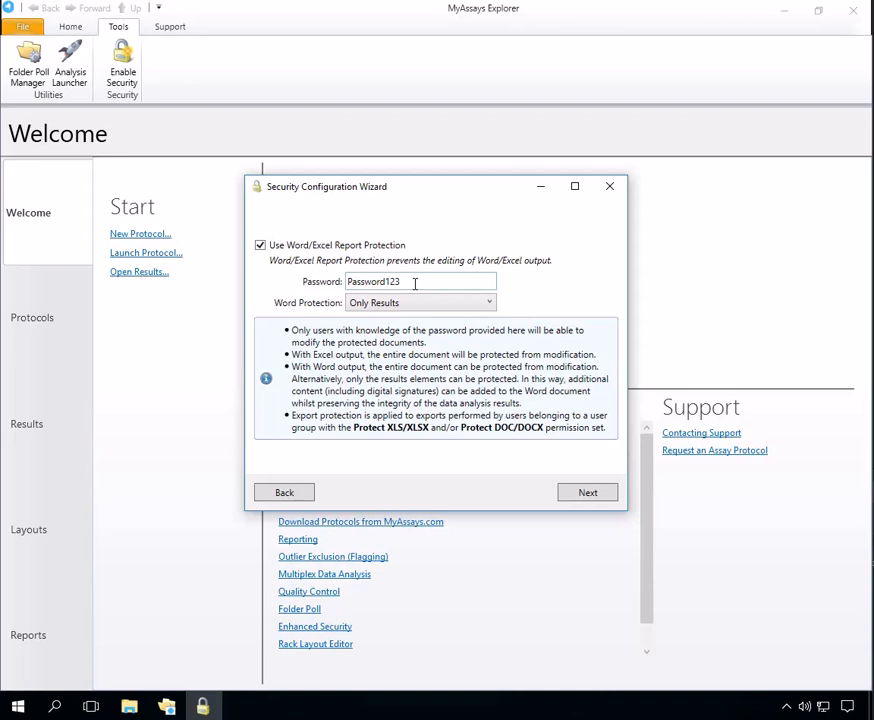
pyautogui.click(603, 496)
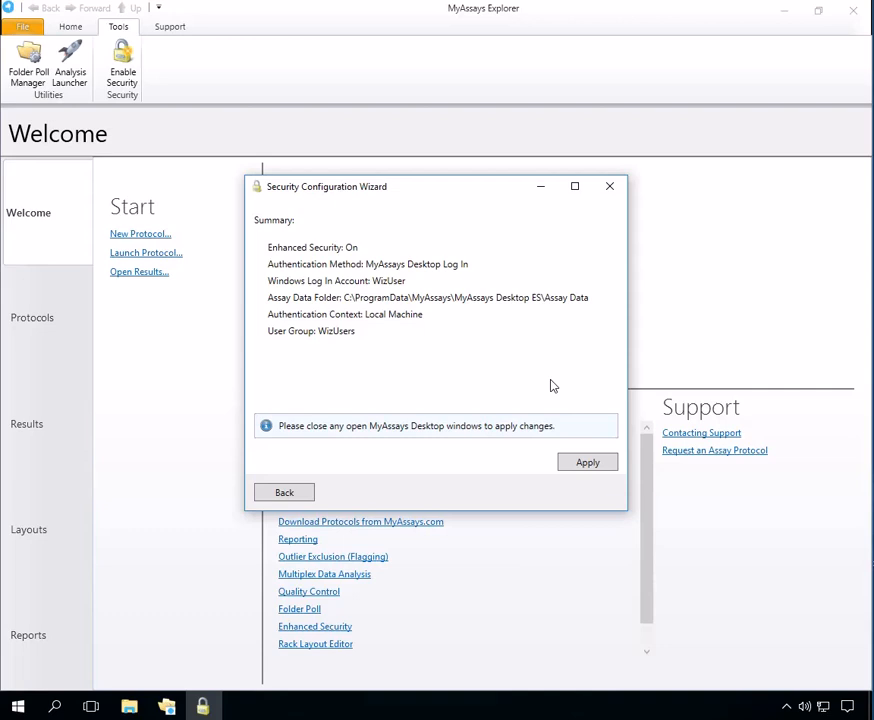
# Step: Close MyAssays Explorer, then apply the security settings and finish the wizard
pyautogui.click(855, 12)
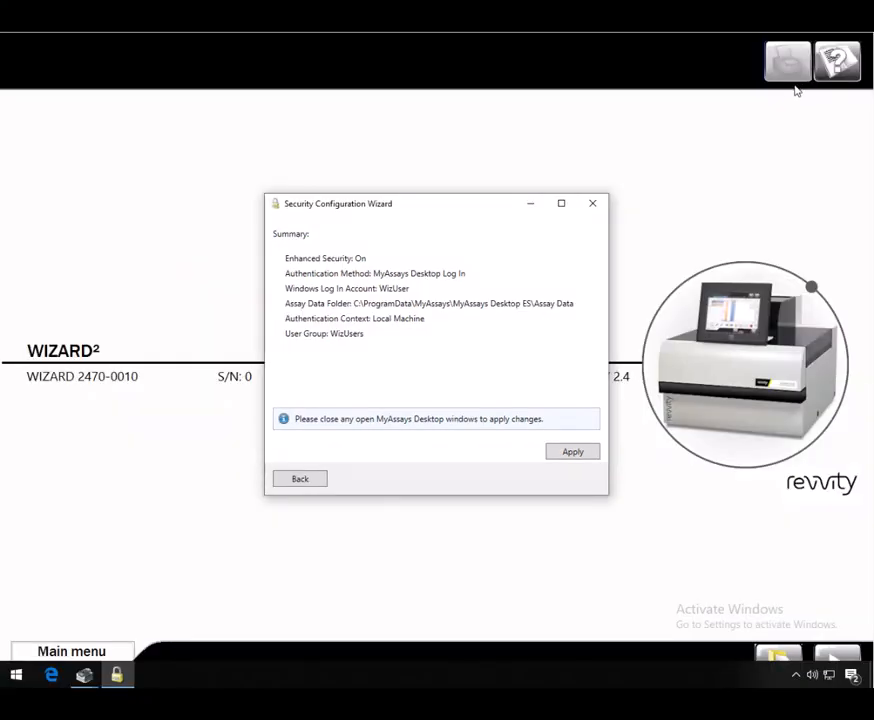
pyautogui.click(570, 454)
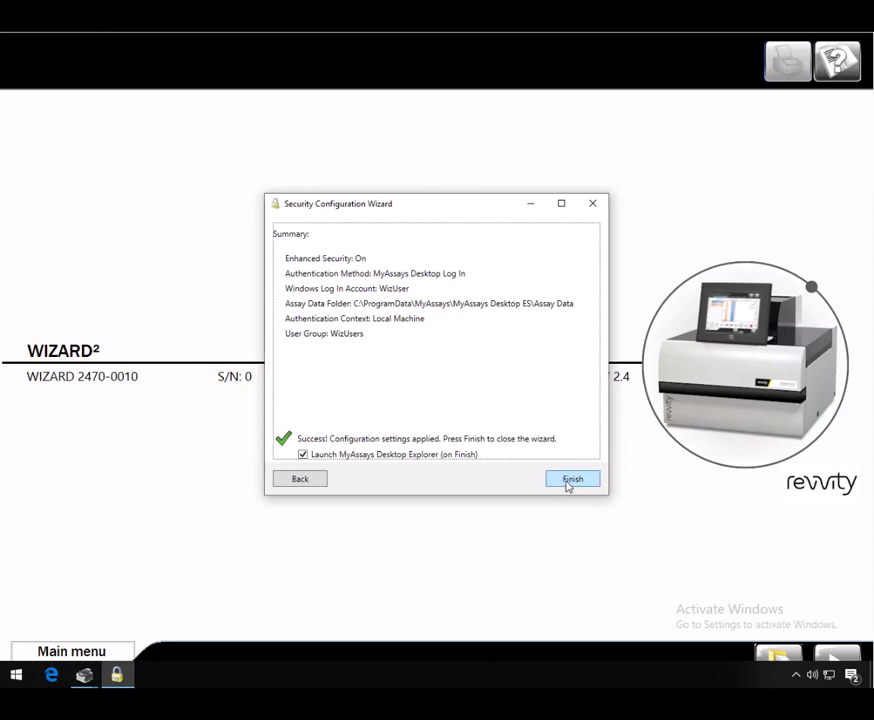
pyautogui.click(568, 480)
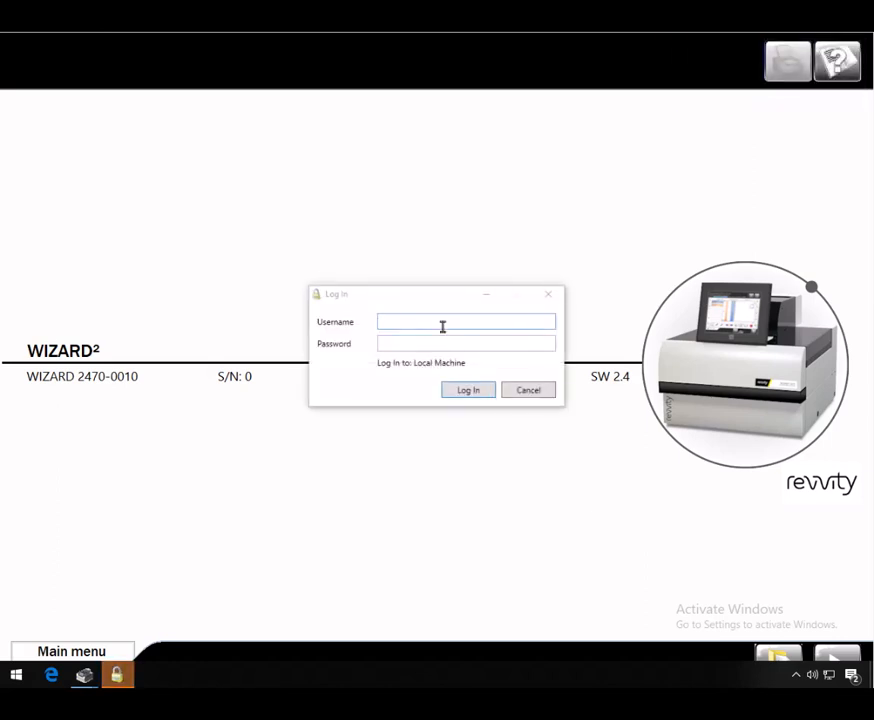
# Step: Log in to Explorer with username administrator and the account password
pyautogui.click(443, 327)
pyautogui.write('administrator')
pyautogui.press('Tab')
pyautogui.write('••••')
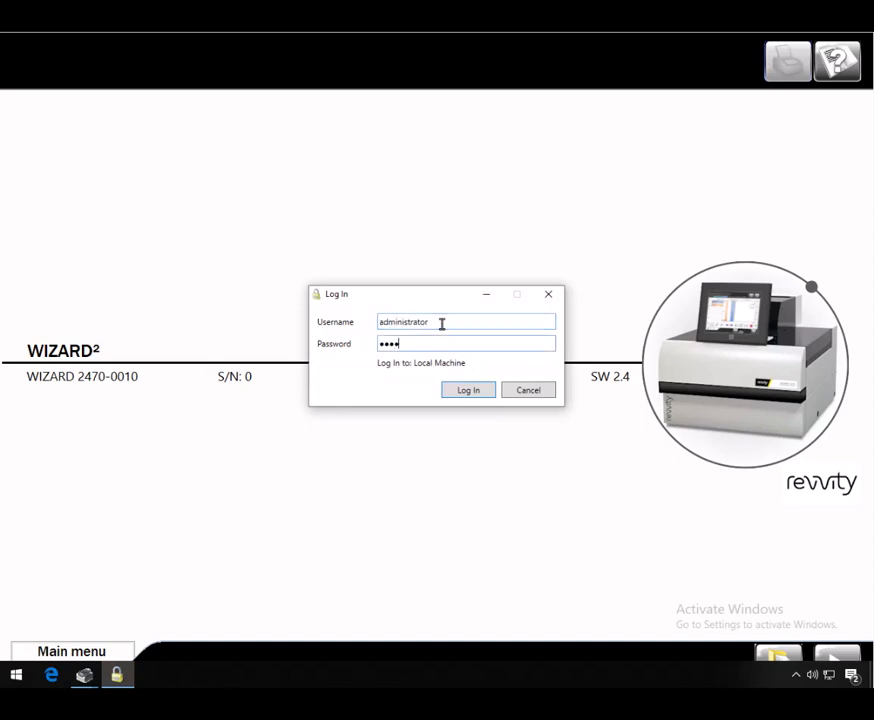
pyautogui.click(467, 392)
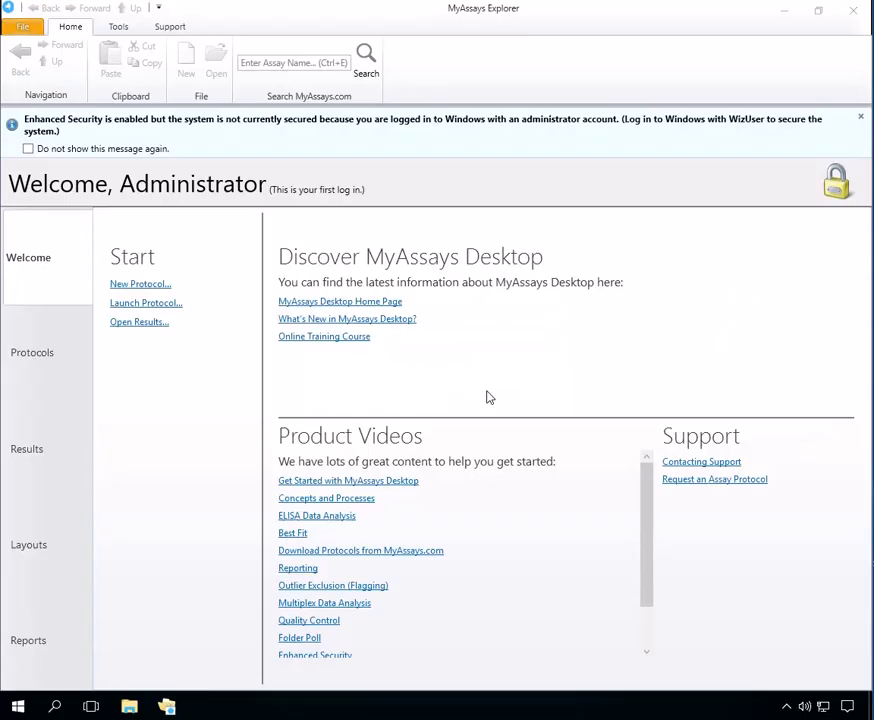